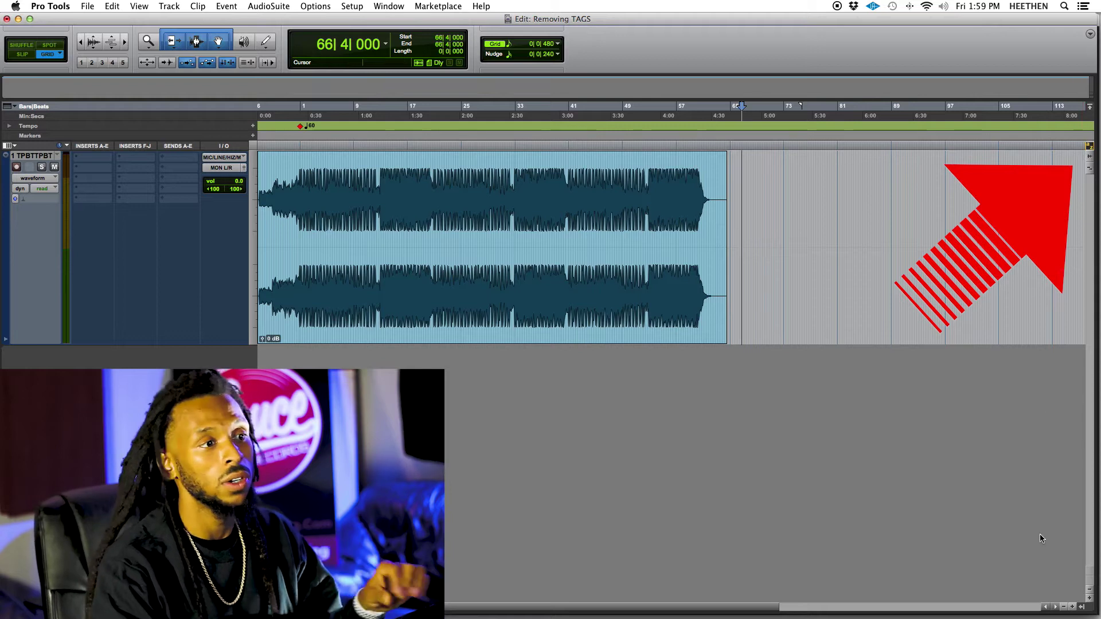
Show the Clips list widened to read full clip names, plus the Tracks and Groups lists.
left_click(1082, 607)
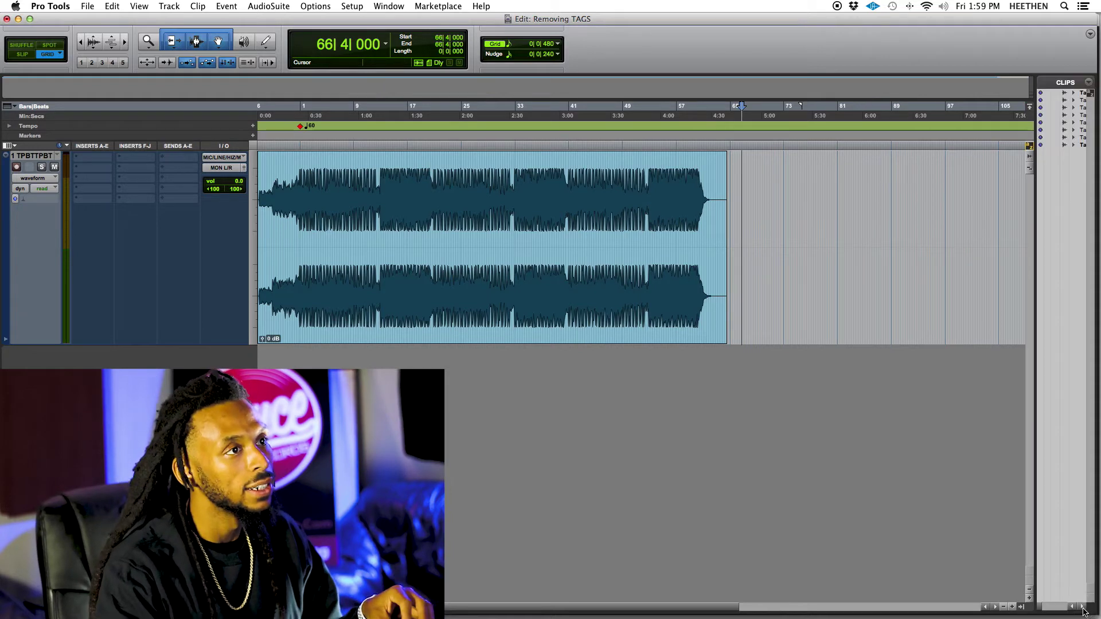
left_click_drag(1037, 420, 940, 416)
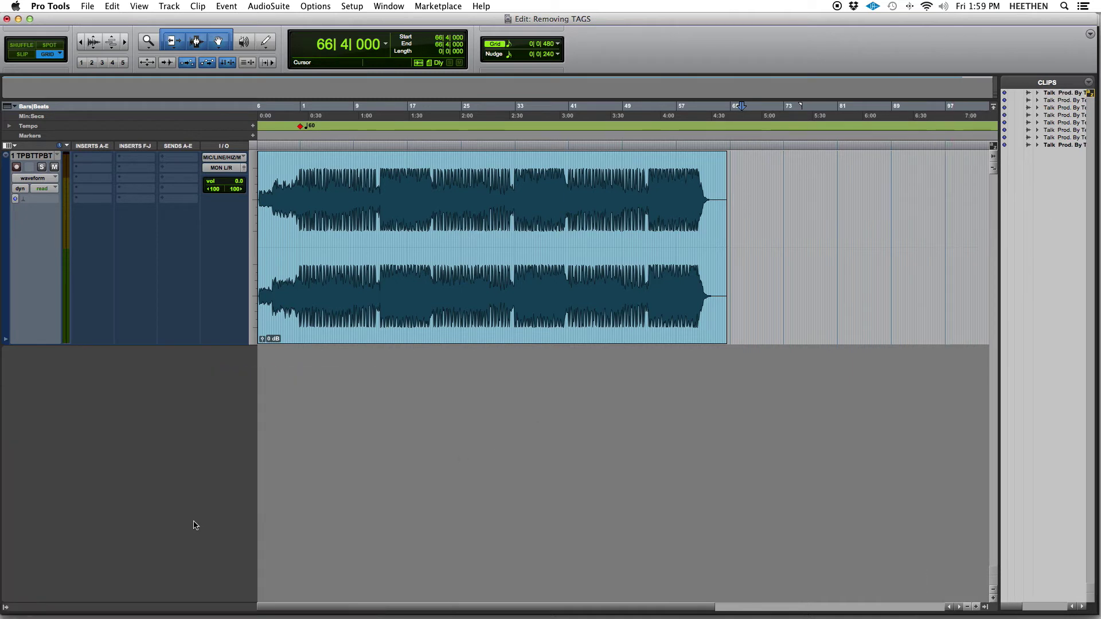
left_click(6, 607)
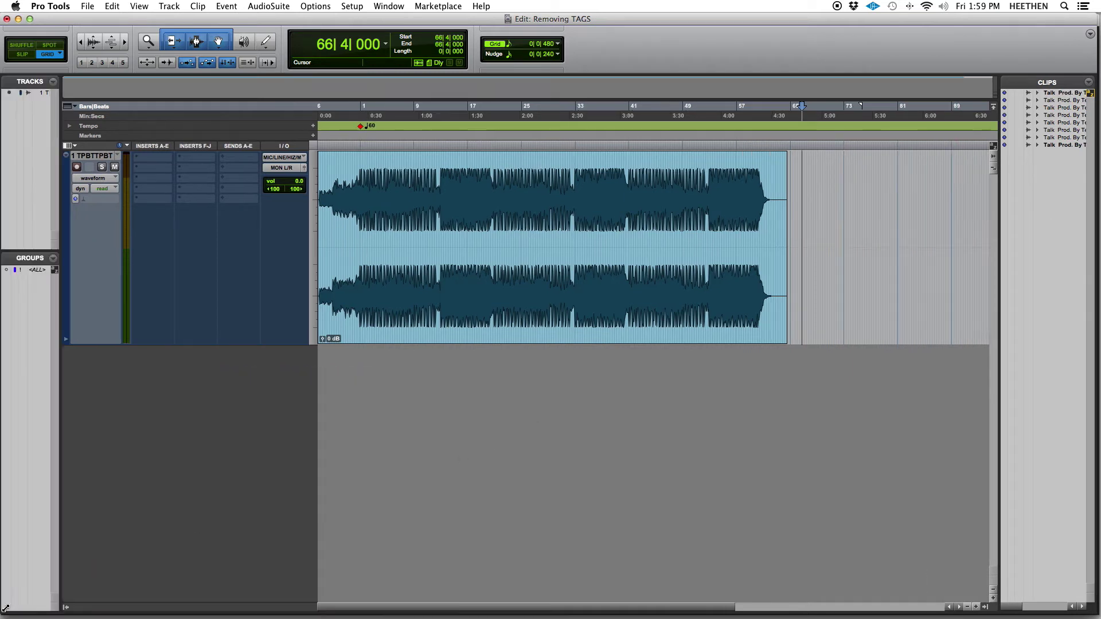
Turn on a–z keyboard focus in the widened Groups list, then hide the Tracks and Groups lists.
left_click_drag(60, 559, 90, 559)
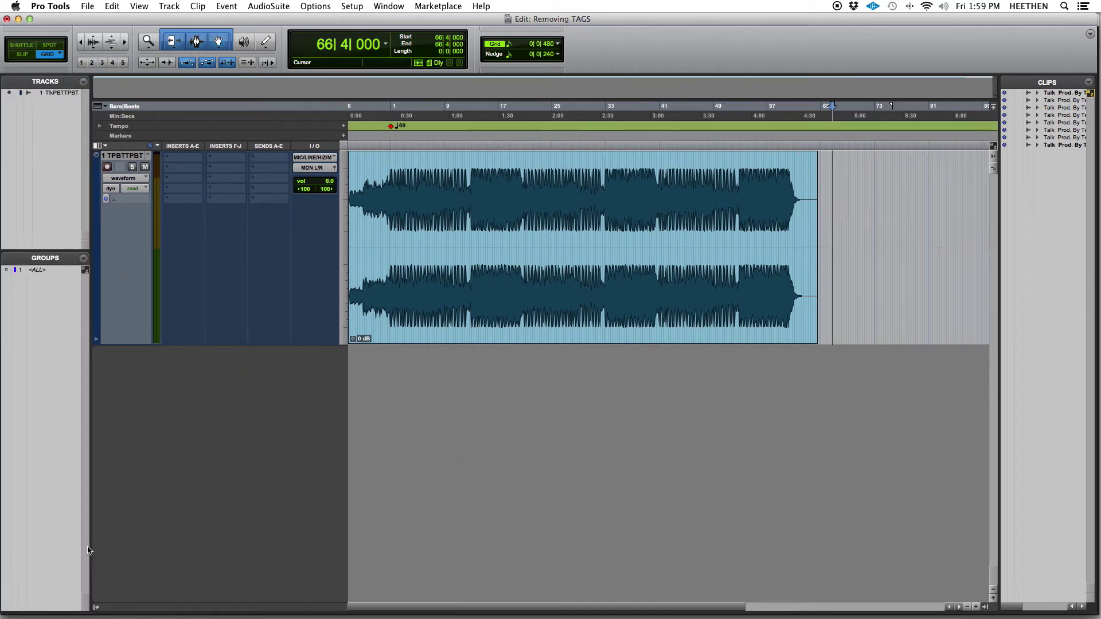
left_click(85, 270)
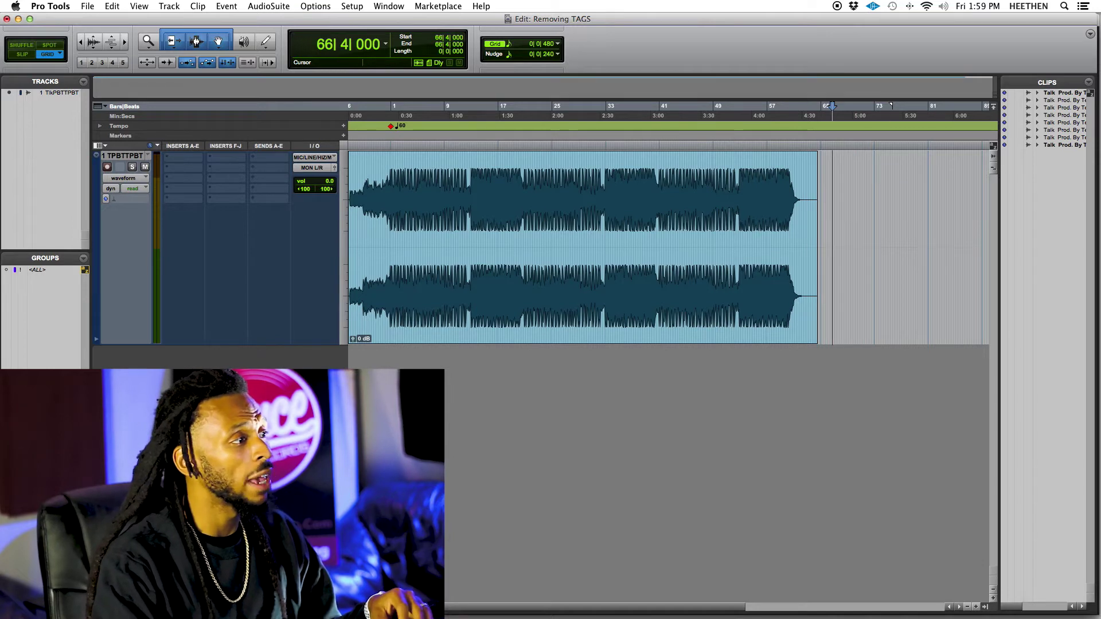
key("alt+super+l")
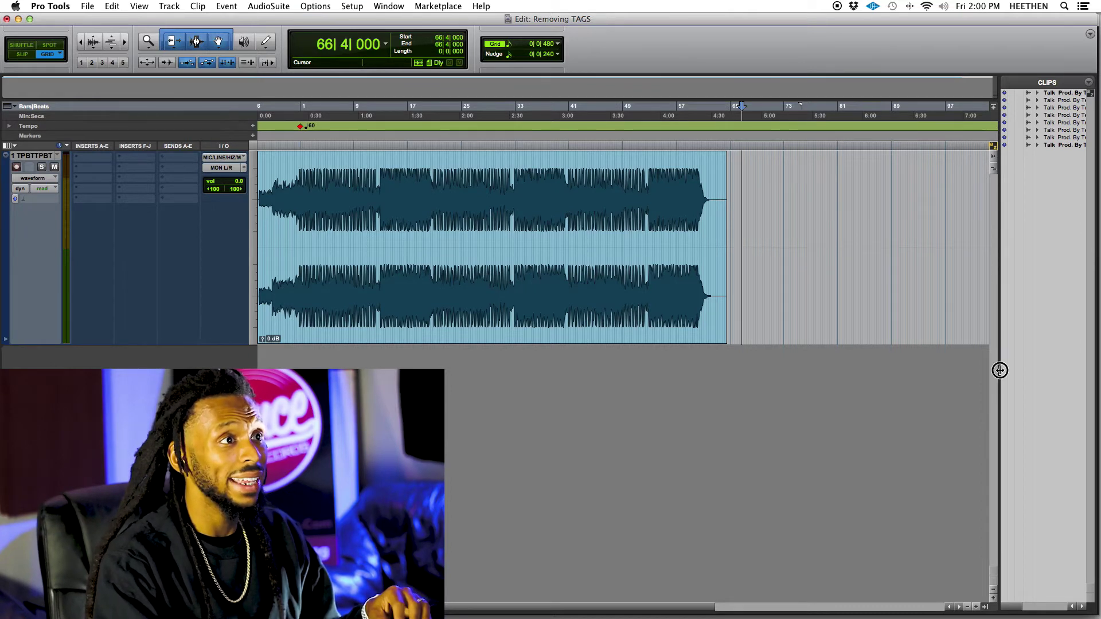
Narrow and hide the Clips list, then place the edit cursor in the beat clip.
left_click_drag(999, 370, 1013, 370)
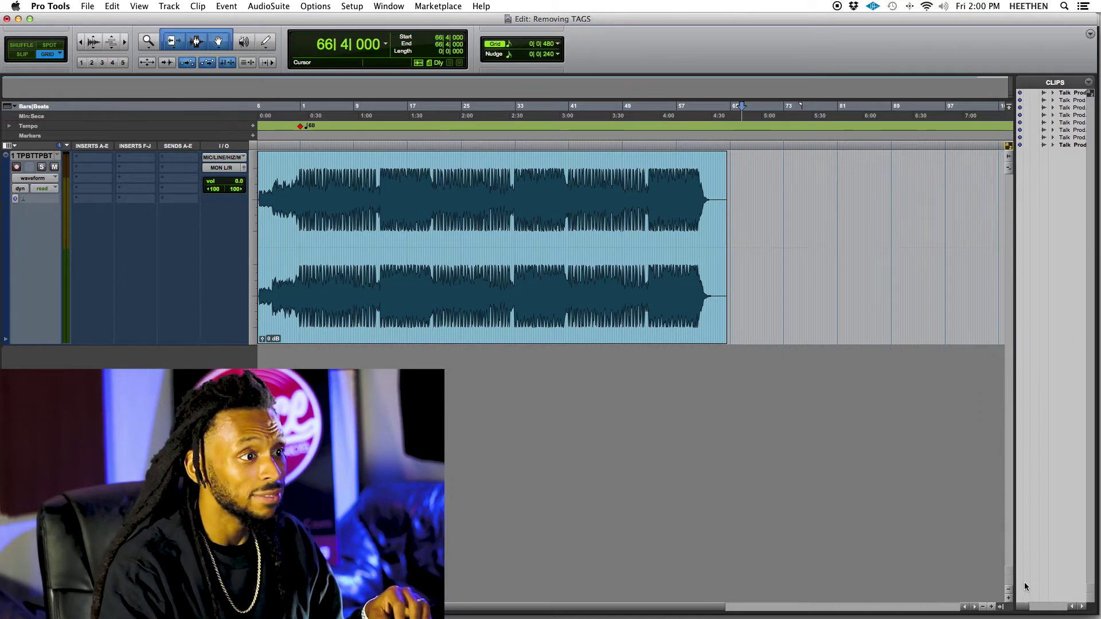
left_click(1002, 607)
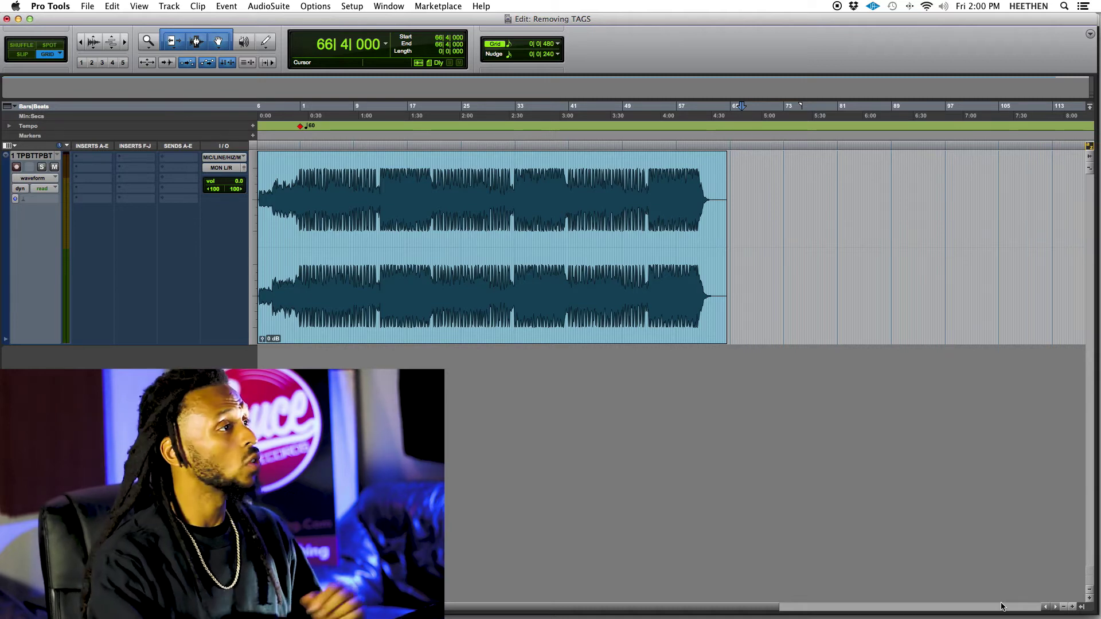
left_click(337, 194)
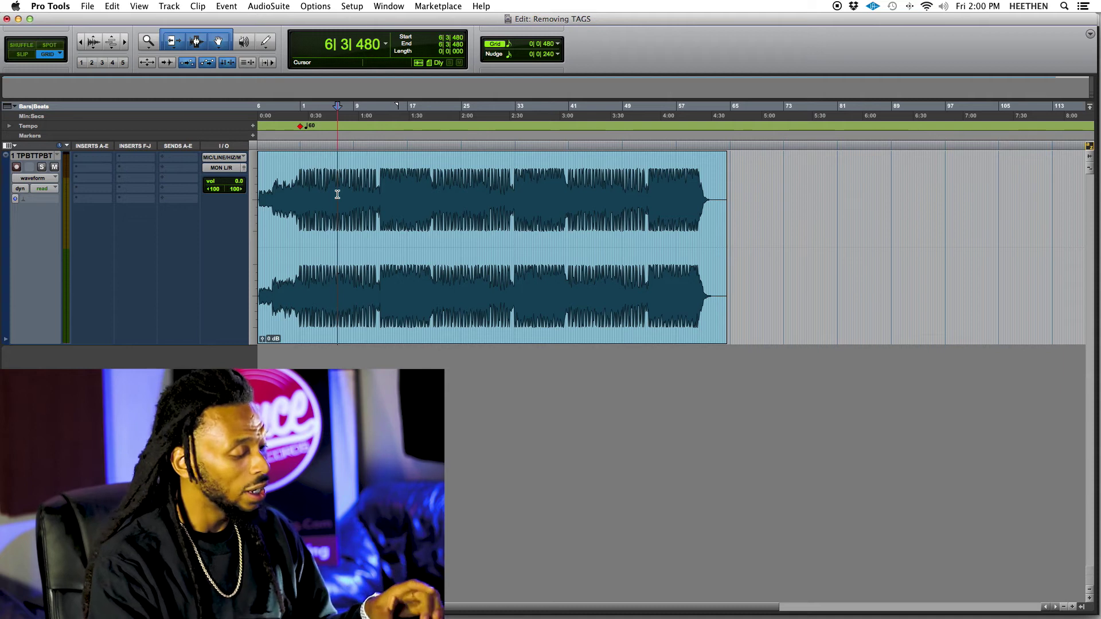
Trim the clip's start at its first transient at 1|1|000.
left_click(320, 194)
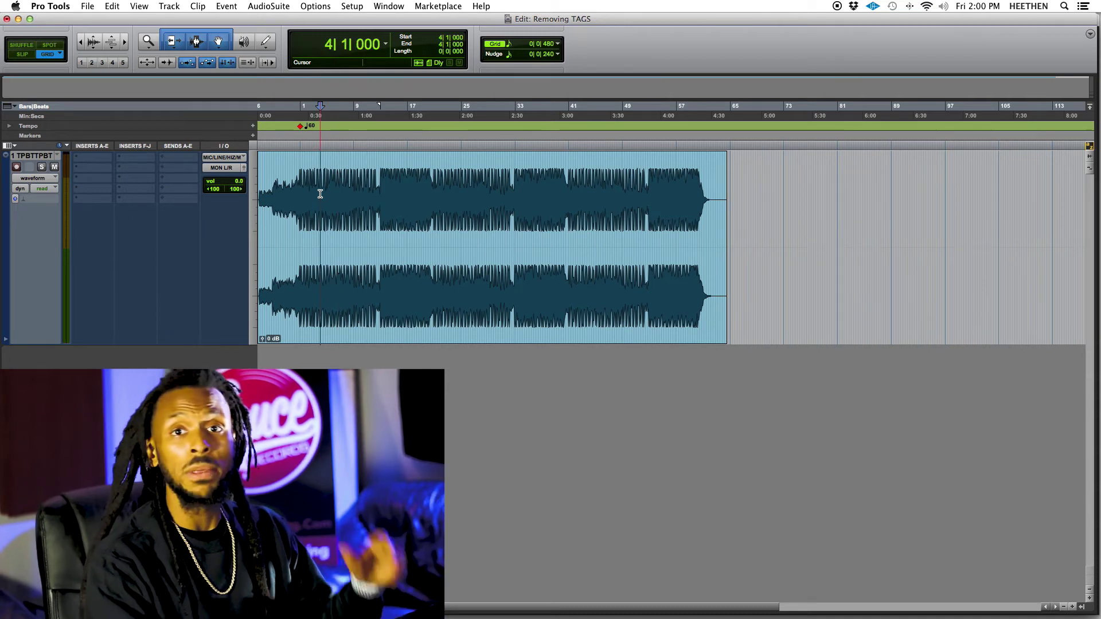
left_click(292, 199)
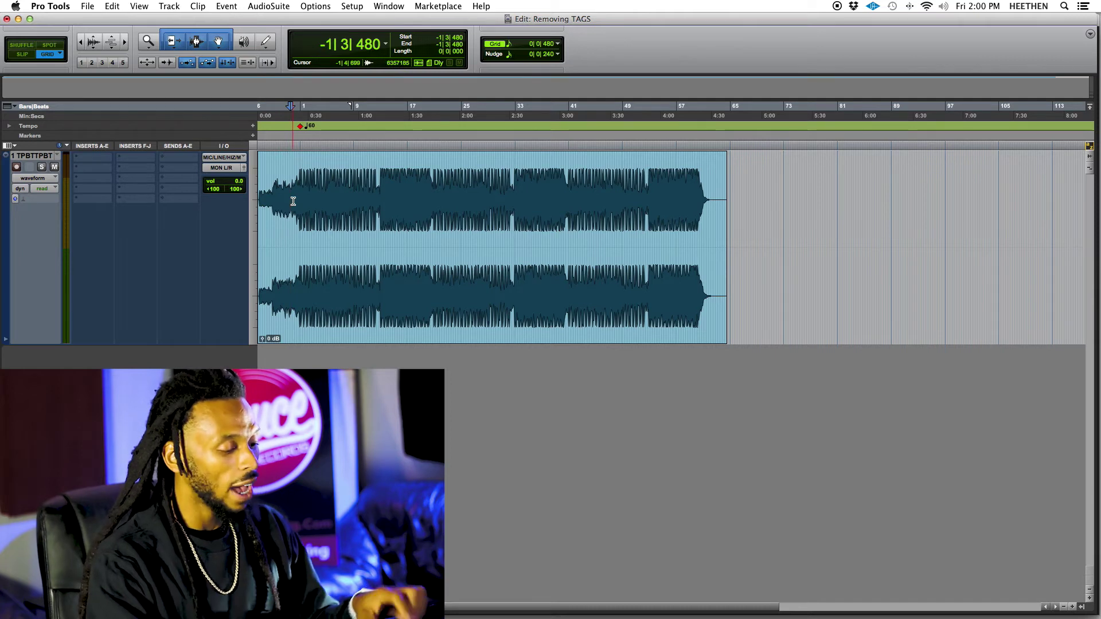
key("super+bracketright")
key("super+bracketright")
key("Tab")
key("super+bracketright")
key("super+bracketright")
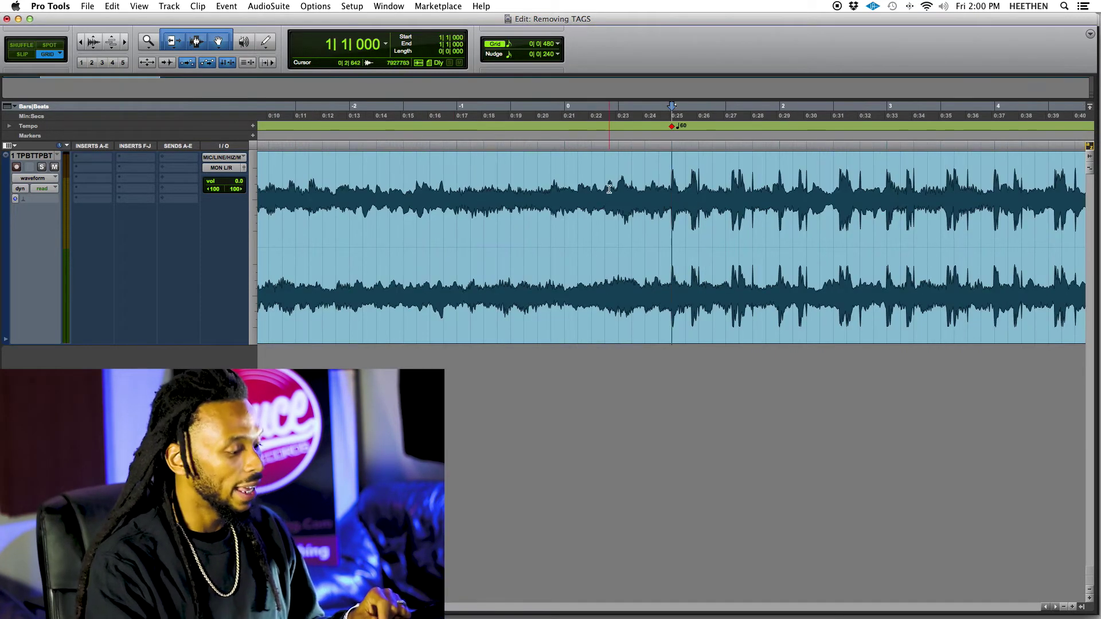
key("a")
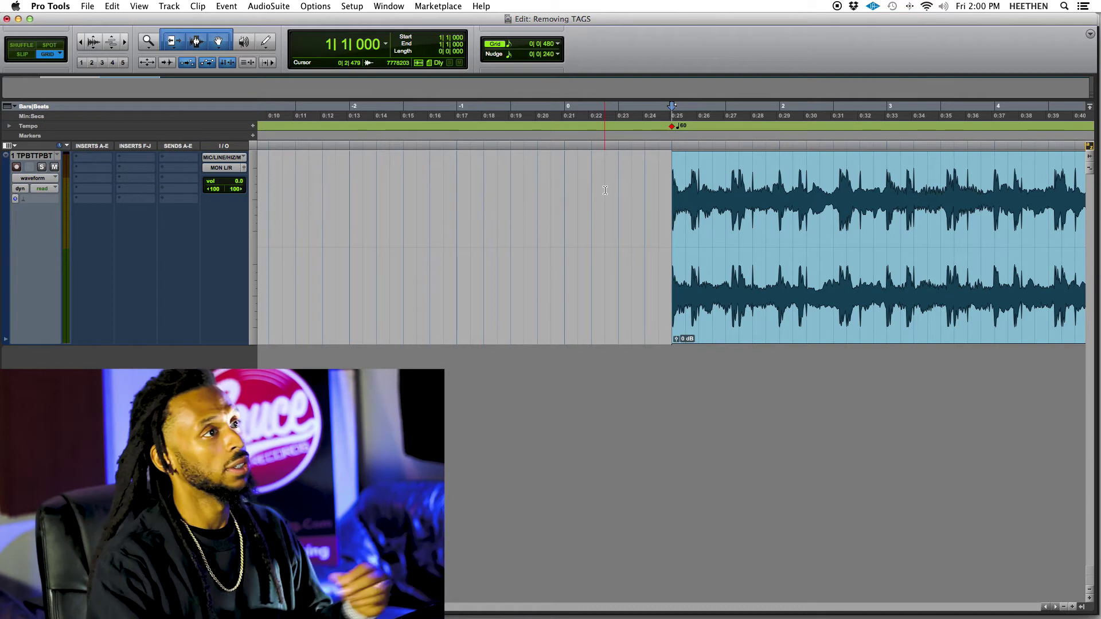
Trim the clip's end at 2|2|000.
left_click(807, 175)
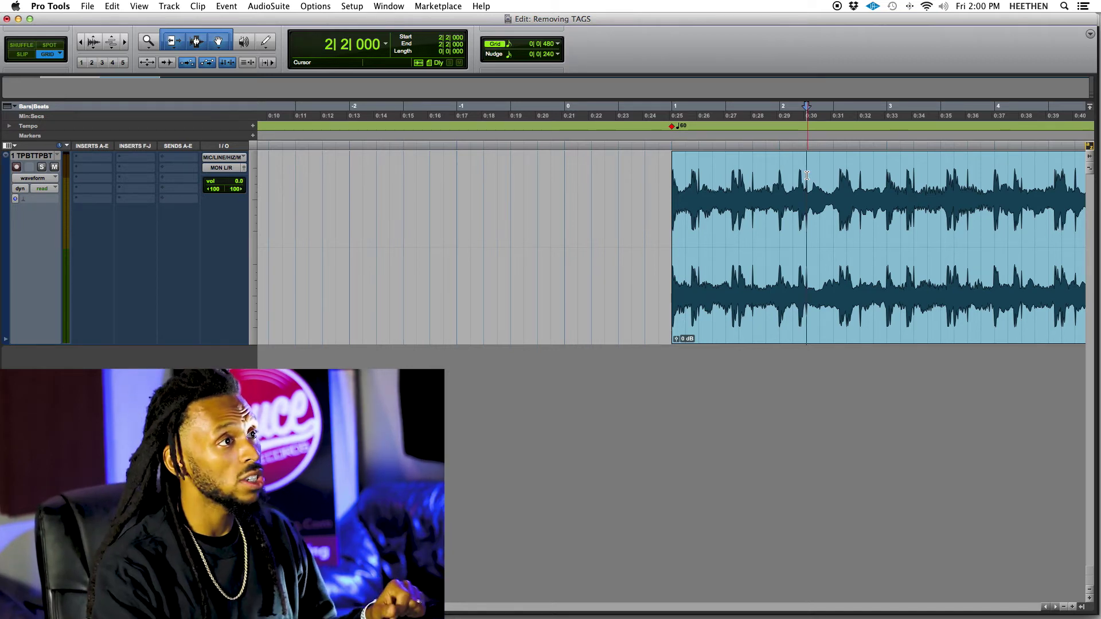
left_click(795, 175)
left_click(799, 172)
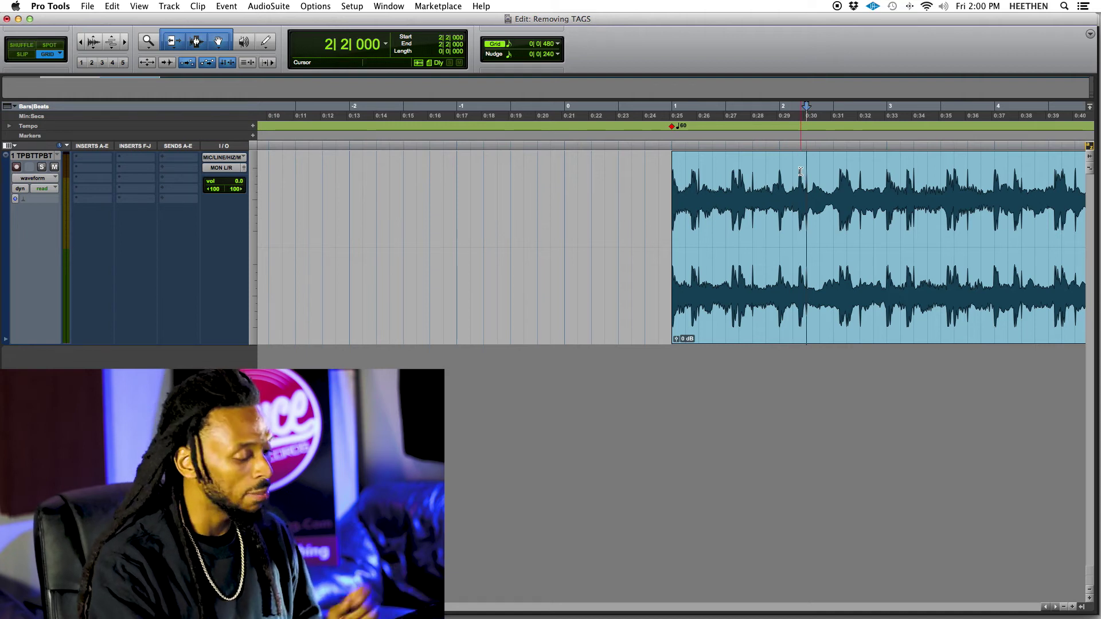
key("s")
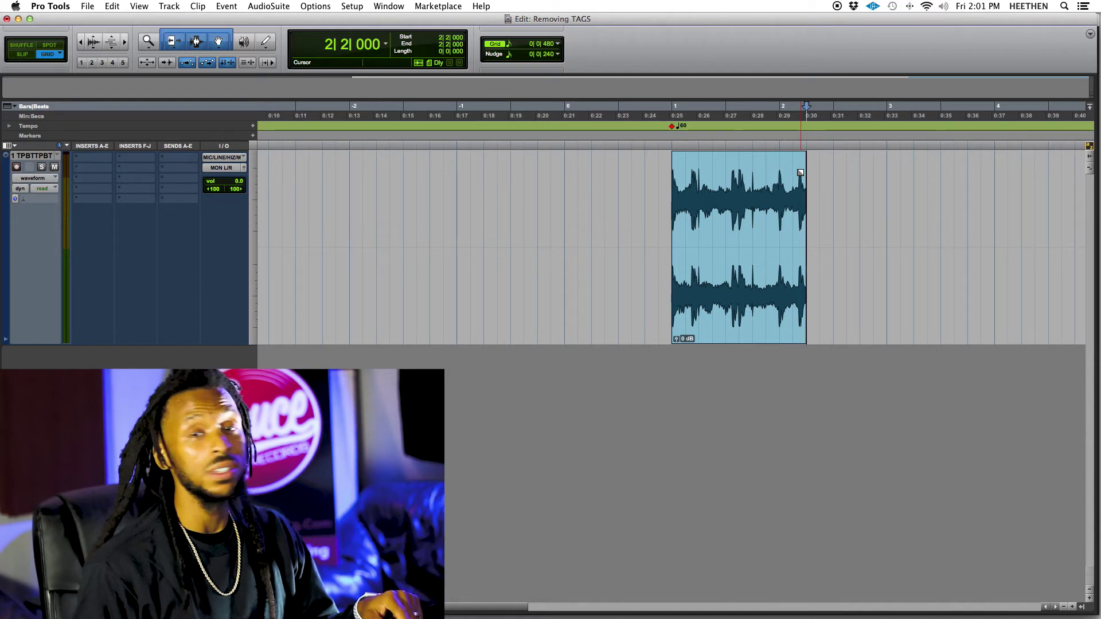
Undo both trims so the beat clip is full length again.
key("super+z")
key("super+z")
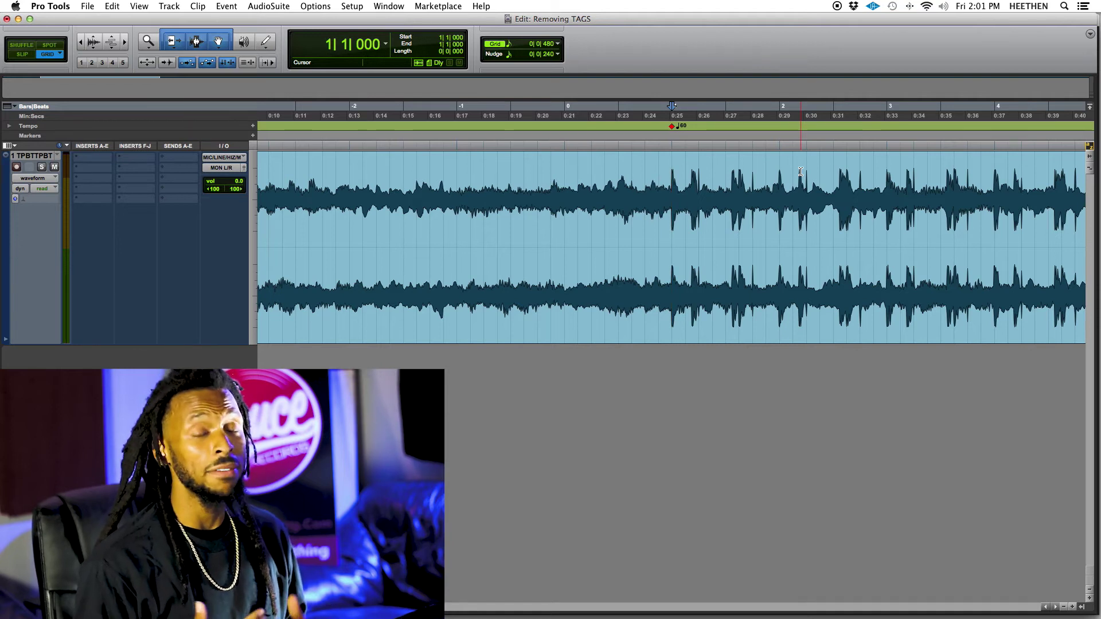
Zoom out and in with R and T until about four minutes of song fill the track.
key("r")
key("r")
key("r")
key("r")
key("r")
key("r")
key("r")
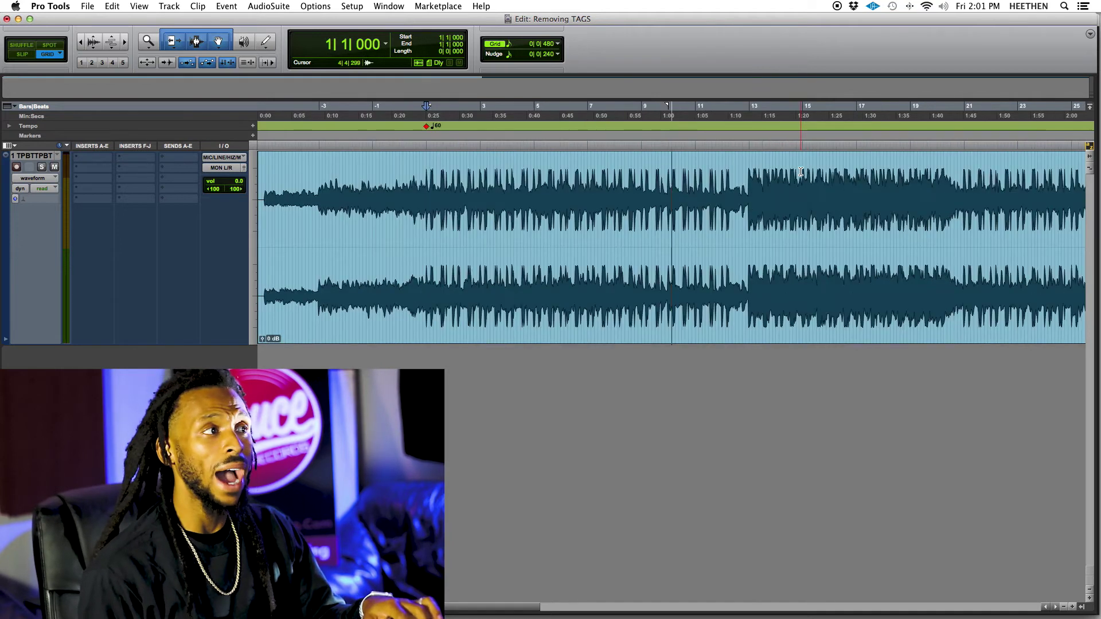
key("t")
key("t")
key("t")
key("t")
key("t")
key("t")
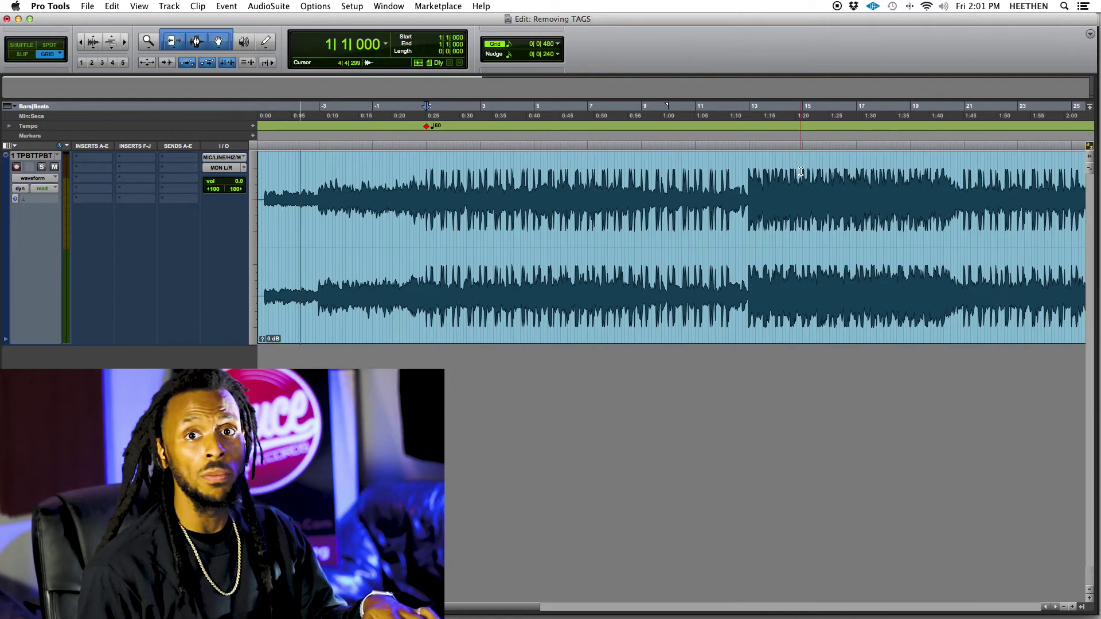
key("r")
key("r")
key("r")
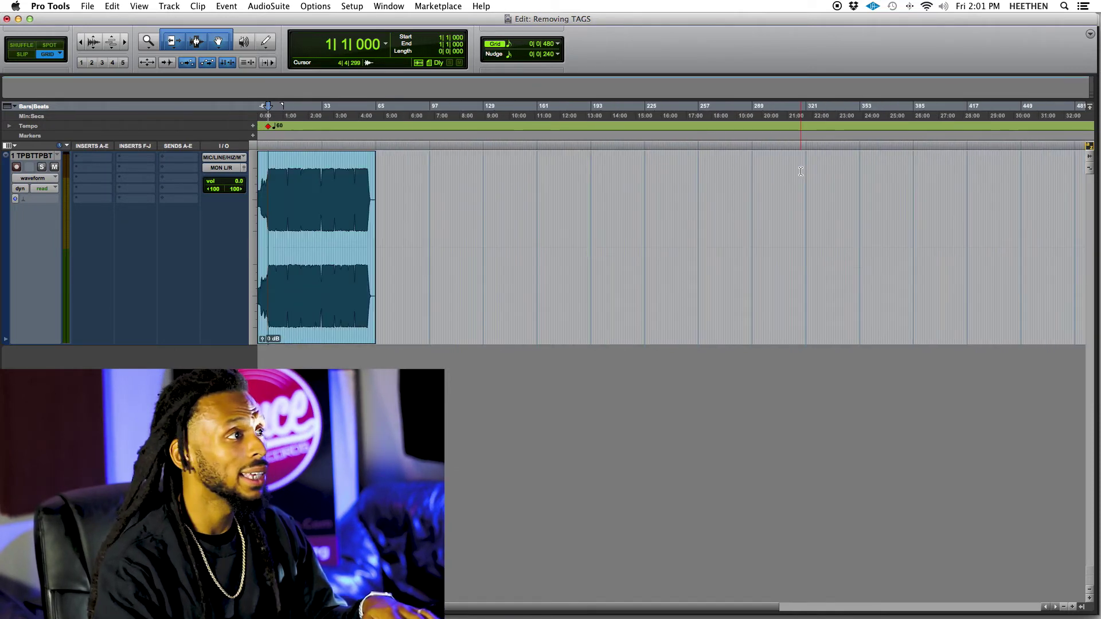
key("t")
key("t")
key("t")
key("t")
key("r")
key("r")
key("r")
key("r")
key("r")
key("r")
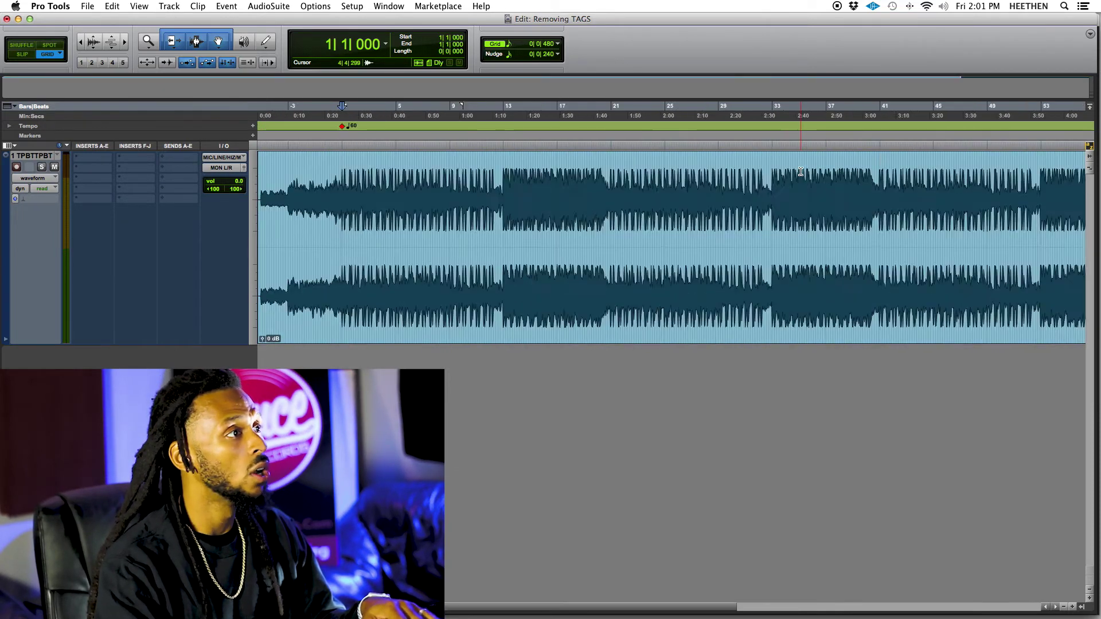
key("r")
key("t")
key("t")
key("t")
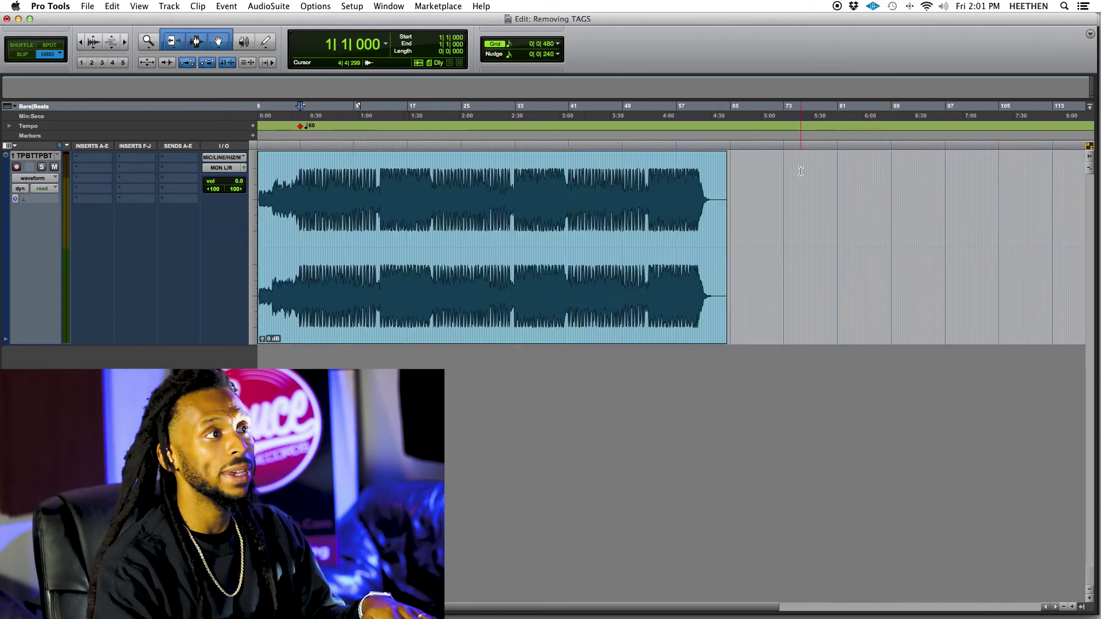
key("t")
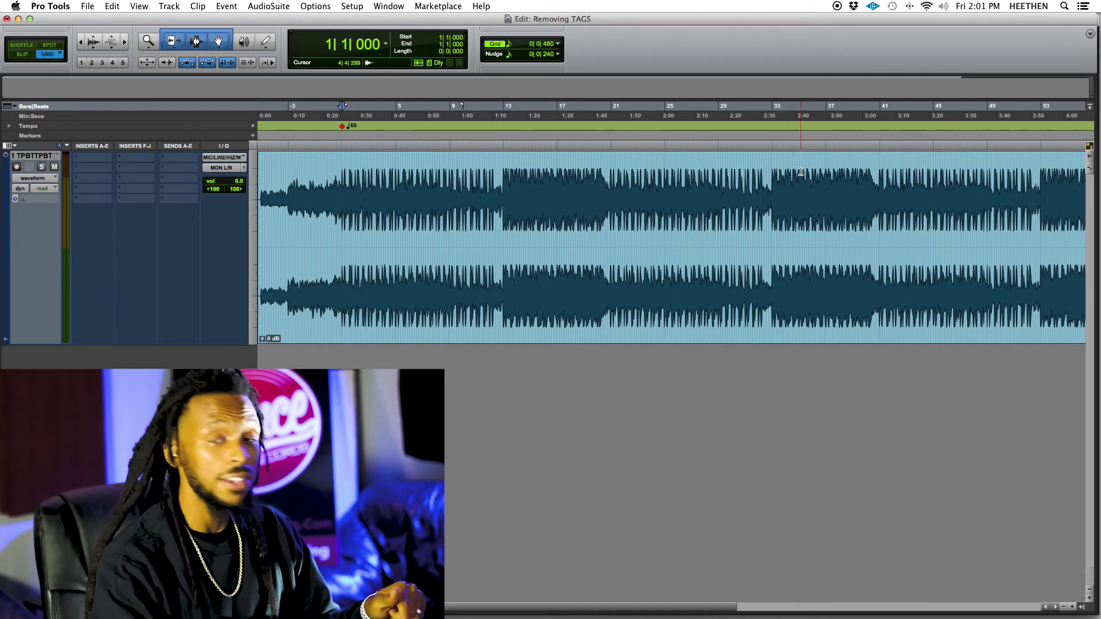
Cut bars 20–22 from the song and paste them at bar 129.
left_click_drag(597, 175, 626, 182)
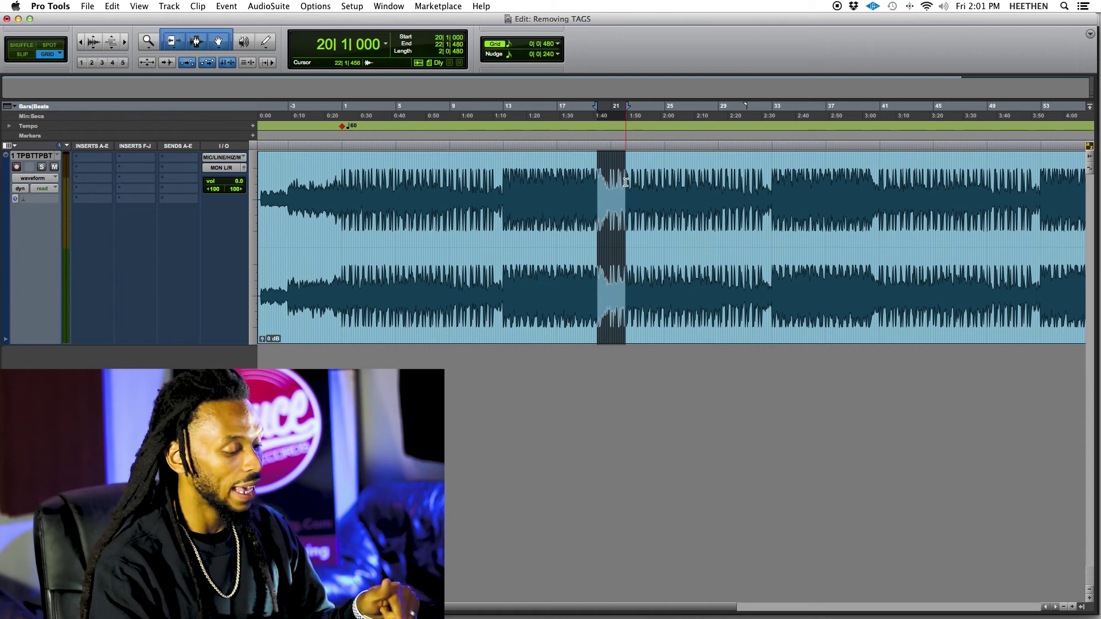
key("Delete")
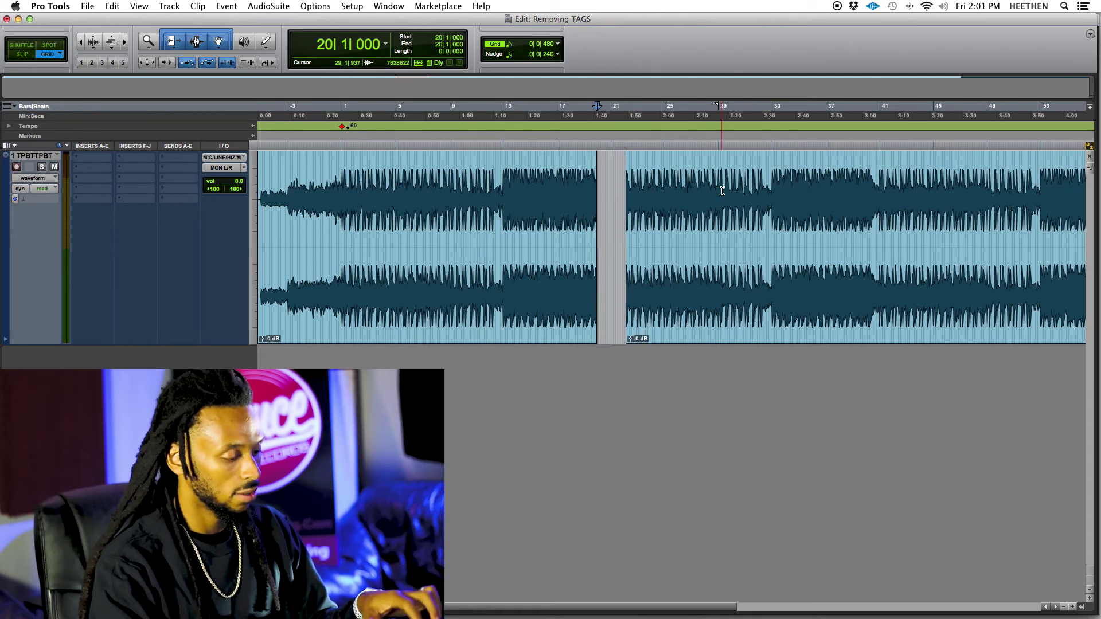
key("super+bracketleft")
key("super+bracketleft")
left_click(711, 188)
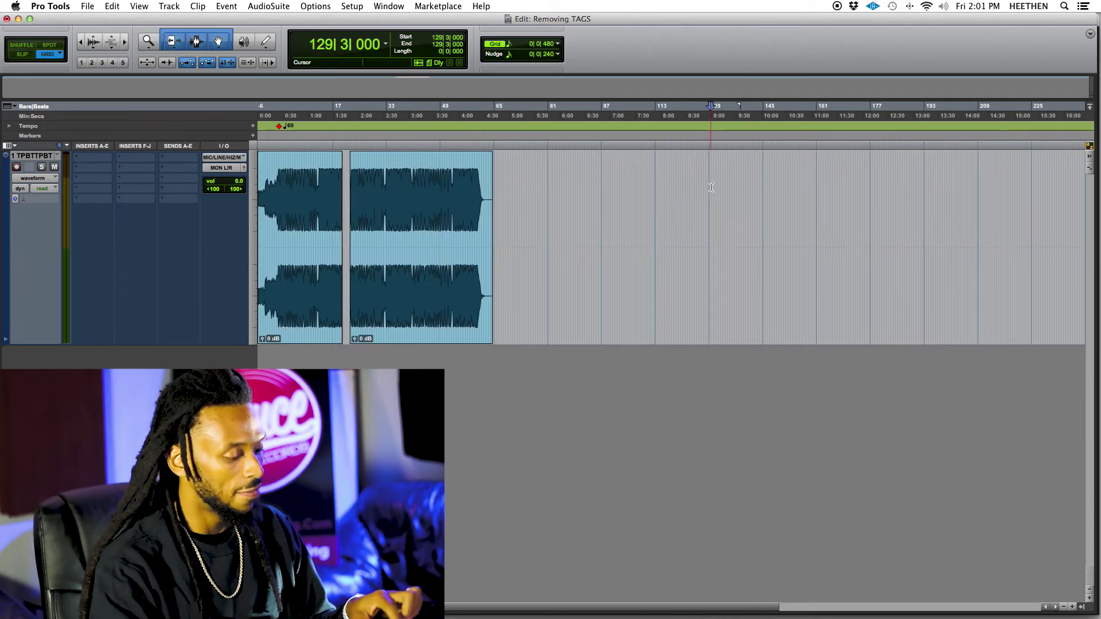
key("super+v")
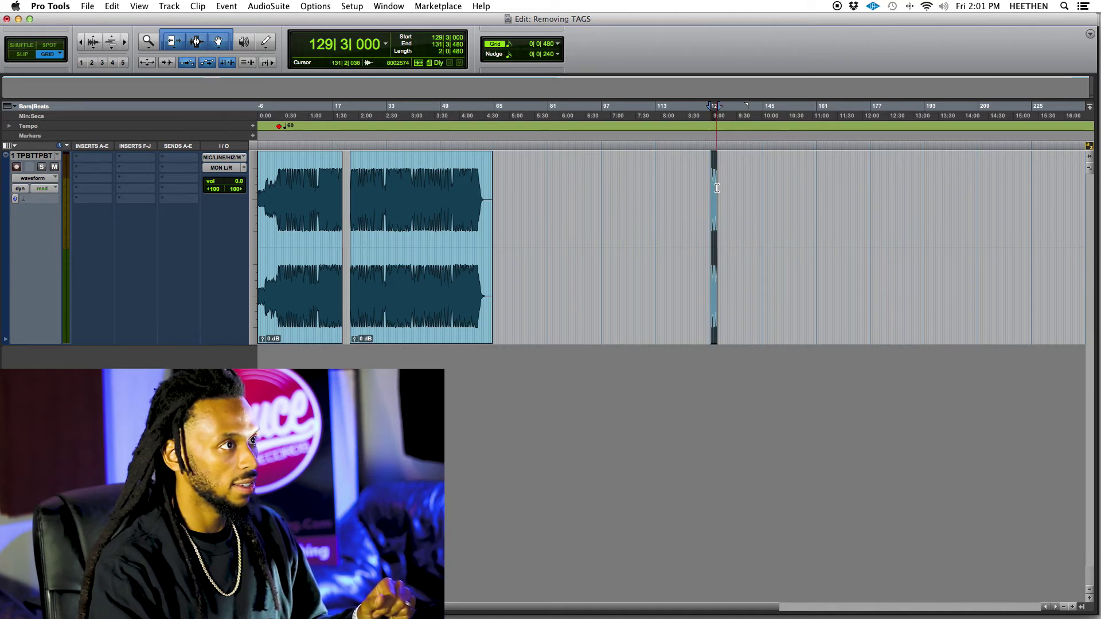
Select bars 45 to 51 in the second clip.
left_click_drag(437, 189, 420, 186)
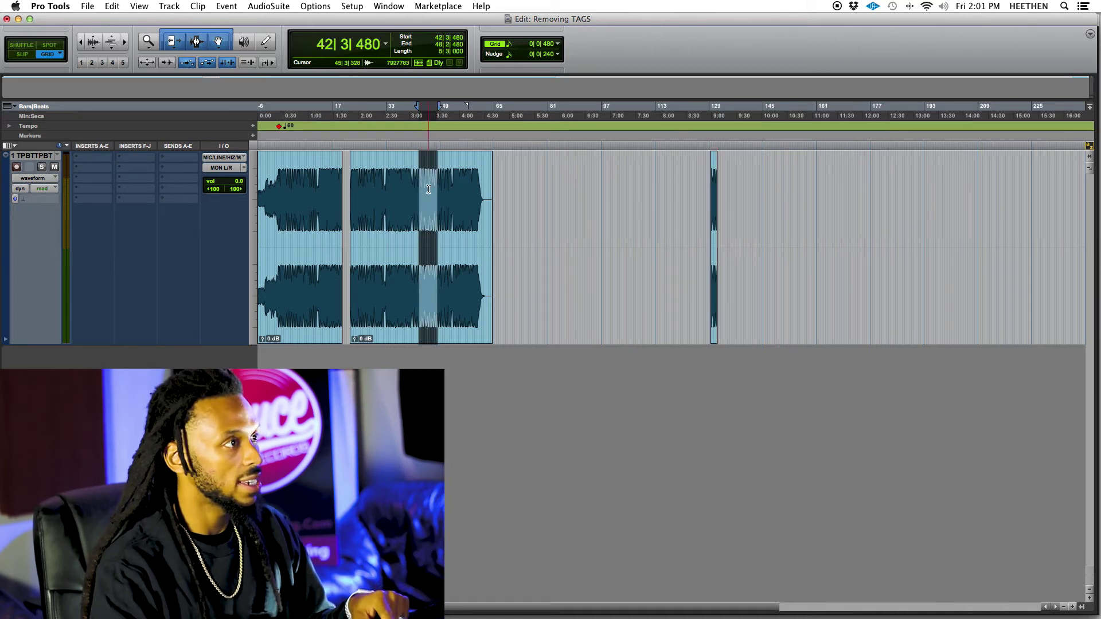
left_click(589, 187)
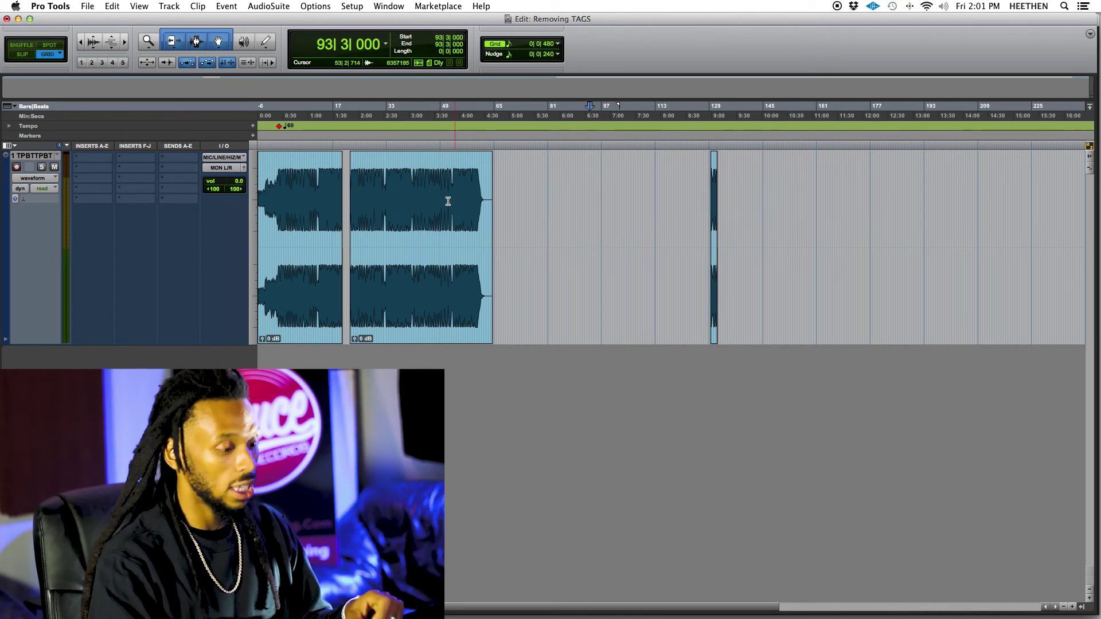
left_click_drag(448, 202, 427, 201)
Separate bars 45–51 into its own clip, then split the song at bar 28.
key("super+e")
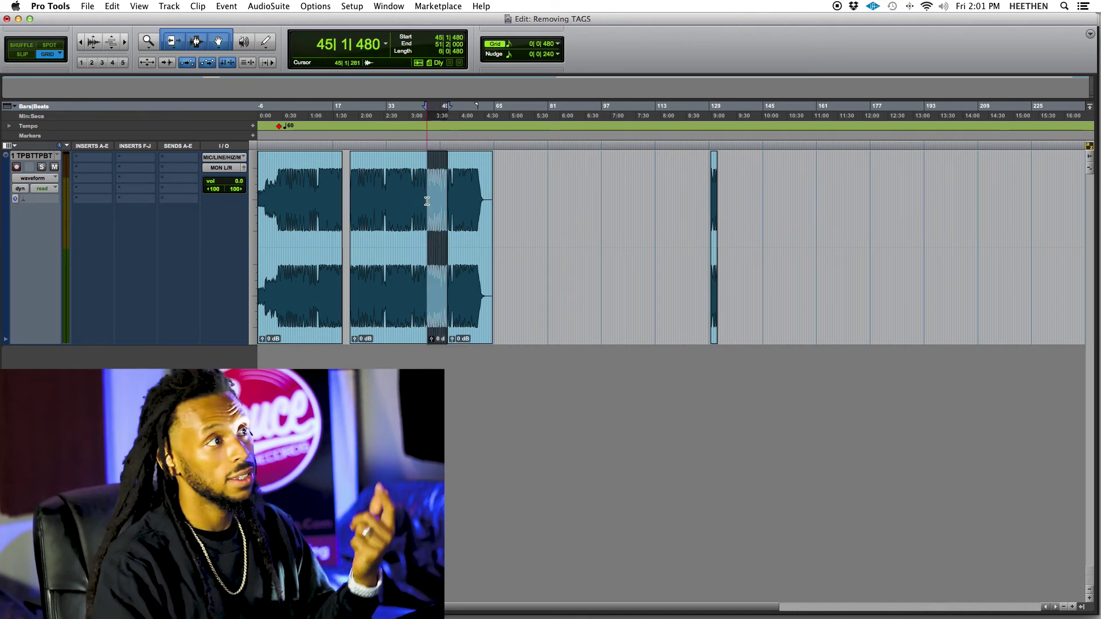
key("super+bracketright")
key("super+bracketright")
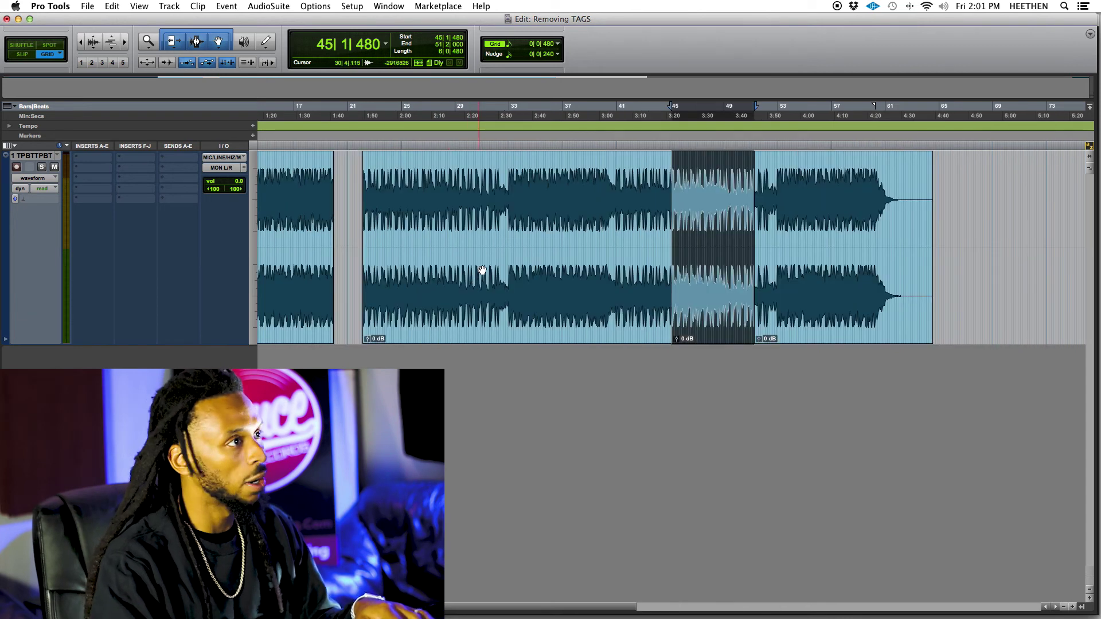
left_click(498, 216)
key("super+bracketright")
key("super+bracketright")
left_click(507, 197)
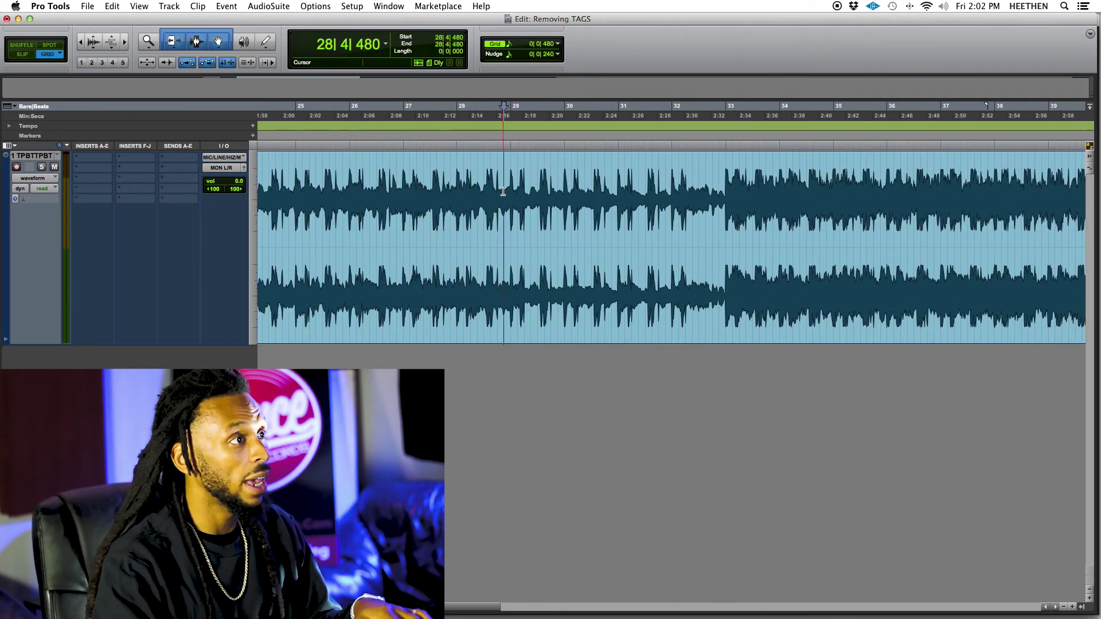
key("super+bracketright")
key("super+bracketright")
left_click(483, 184)
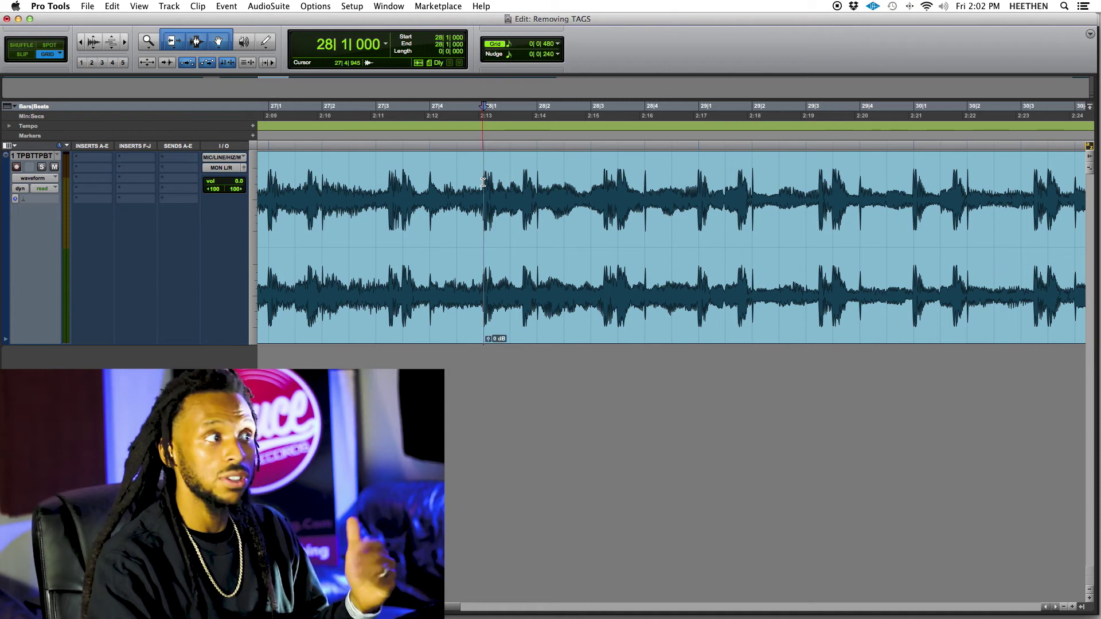
key("super+e")
Move the right-hand clip later to leave a gap, and separate 28|4|480–29|2|480 as a clip.
left_click_drag(552, 292, 583, 270)
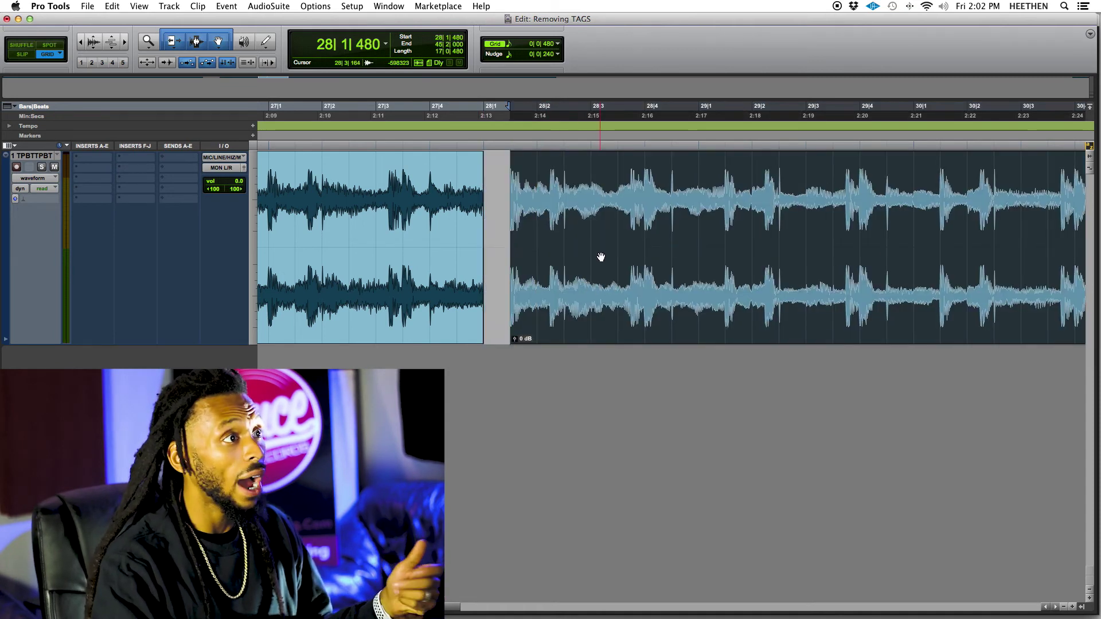
left_click_drag(674, 192, 777, 190)
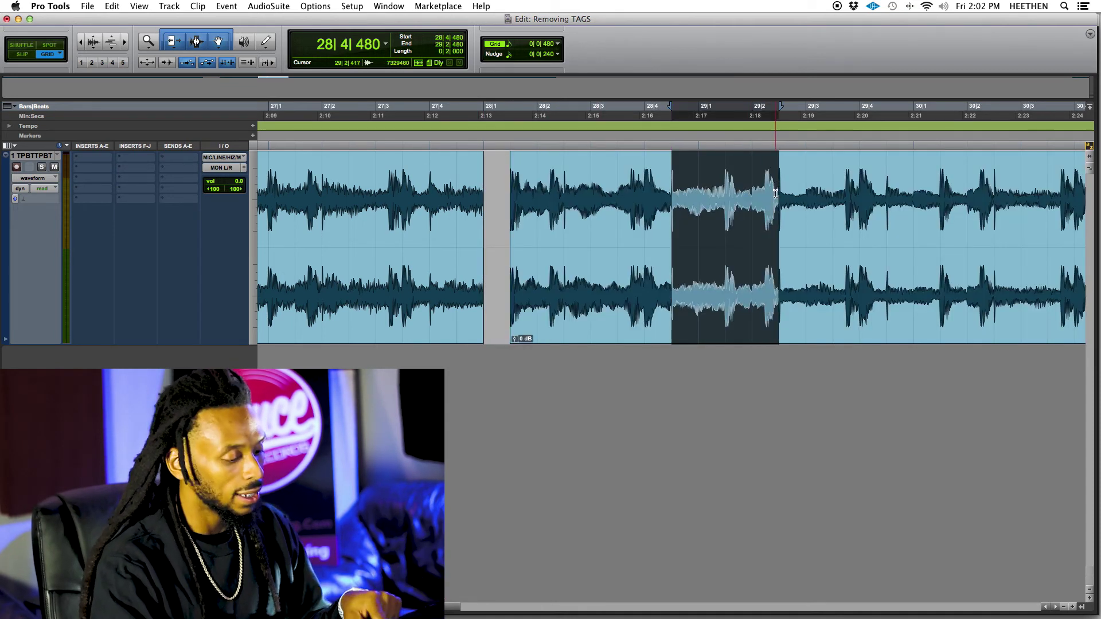
key("super+e")
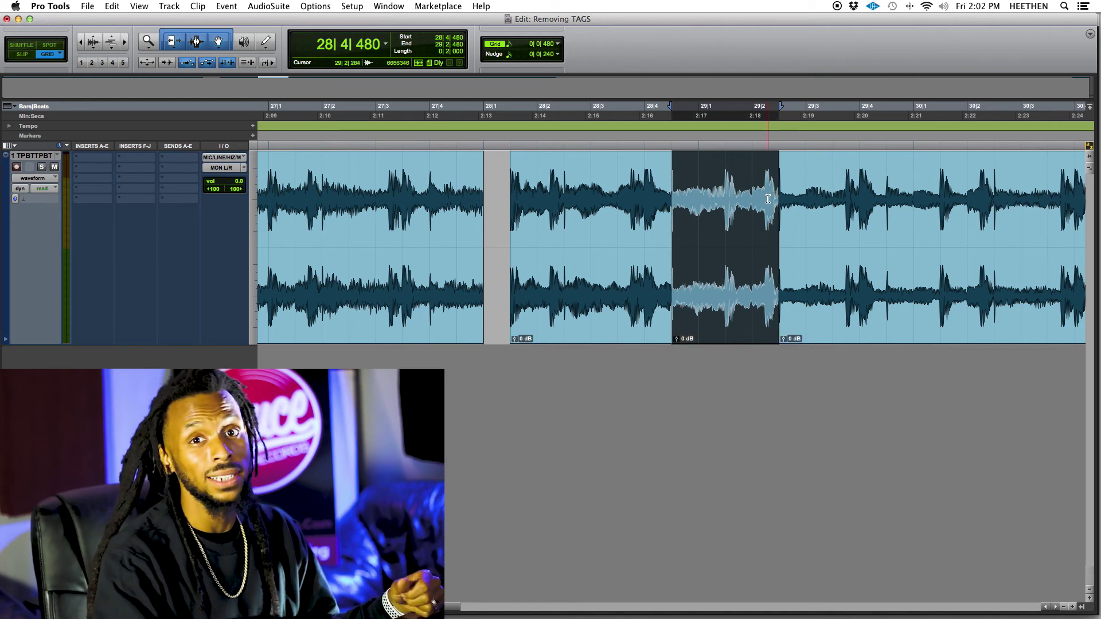